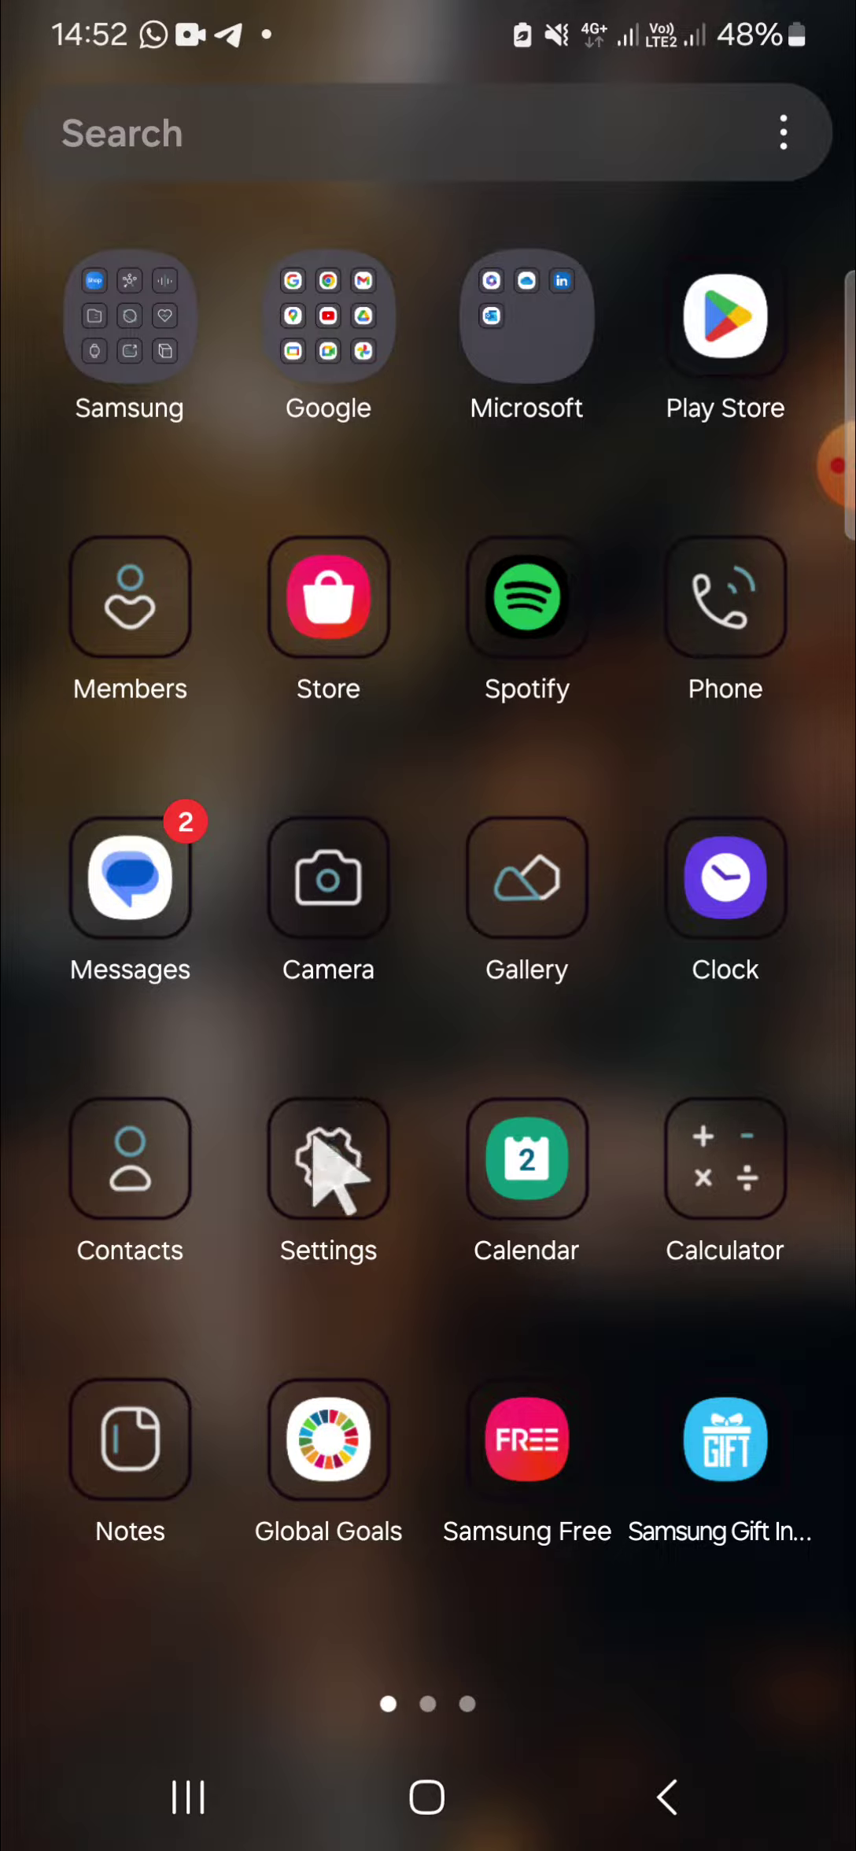
Open the Settings app and go to its Lock screen page.
{"action": "left_click", "coordinate": [330, 1162]}
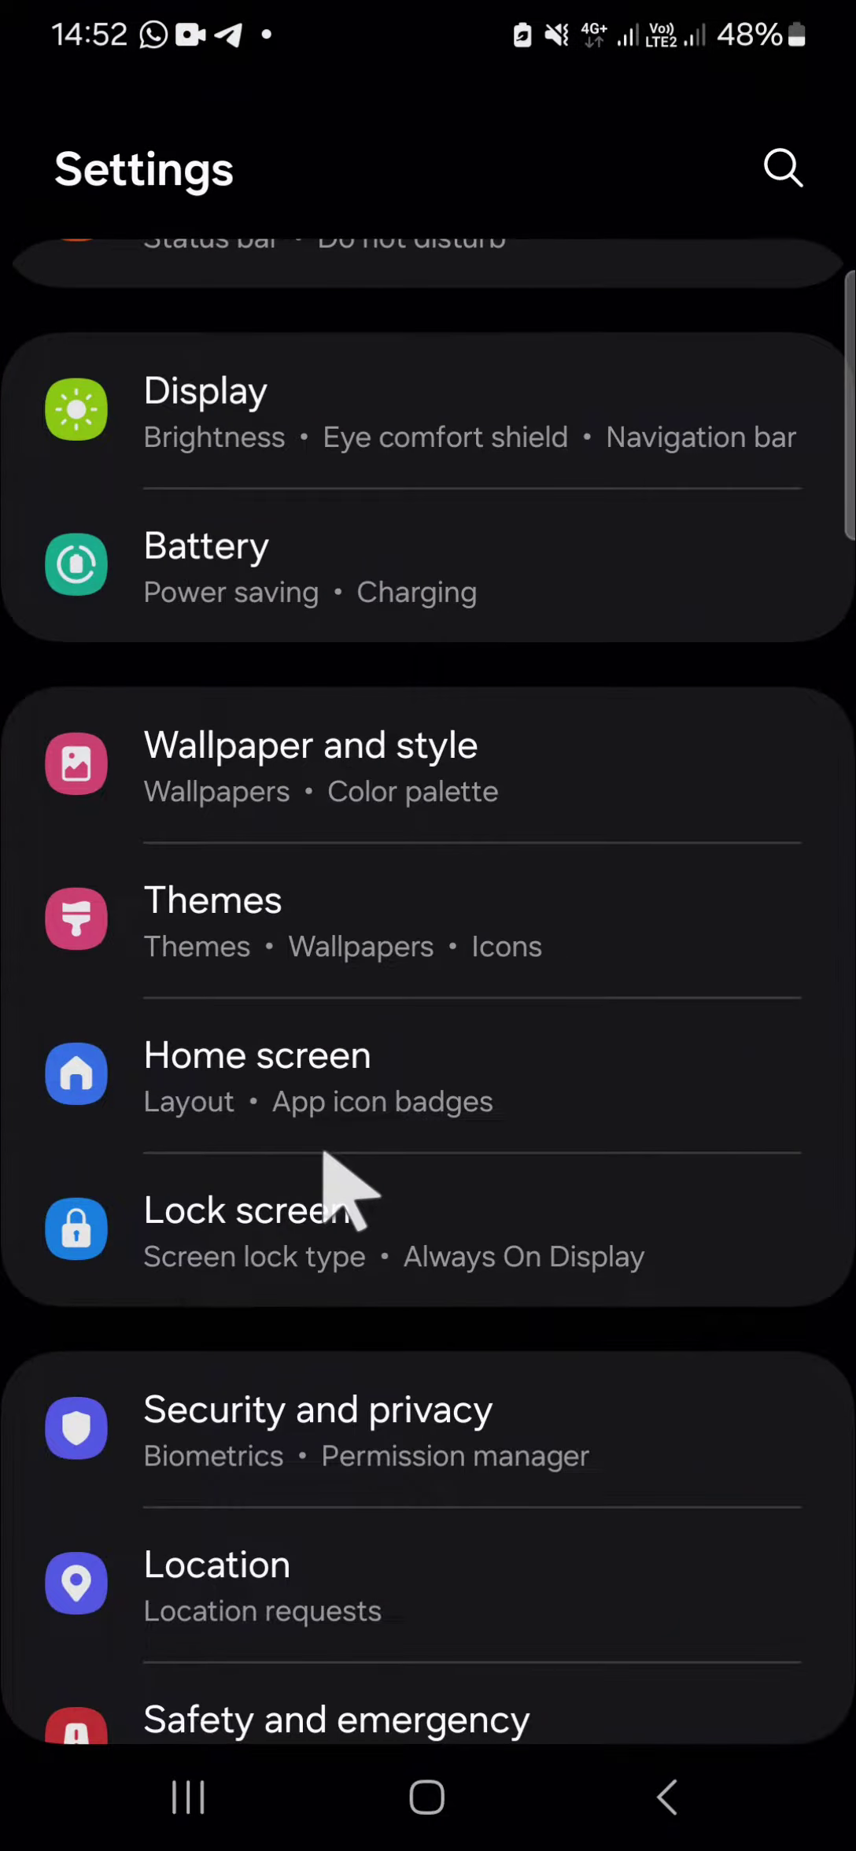
{"action": "scroll", "coordinate": [347, 1187], "scroll_direction": "down", "scroll_amount": 2}
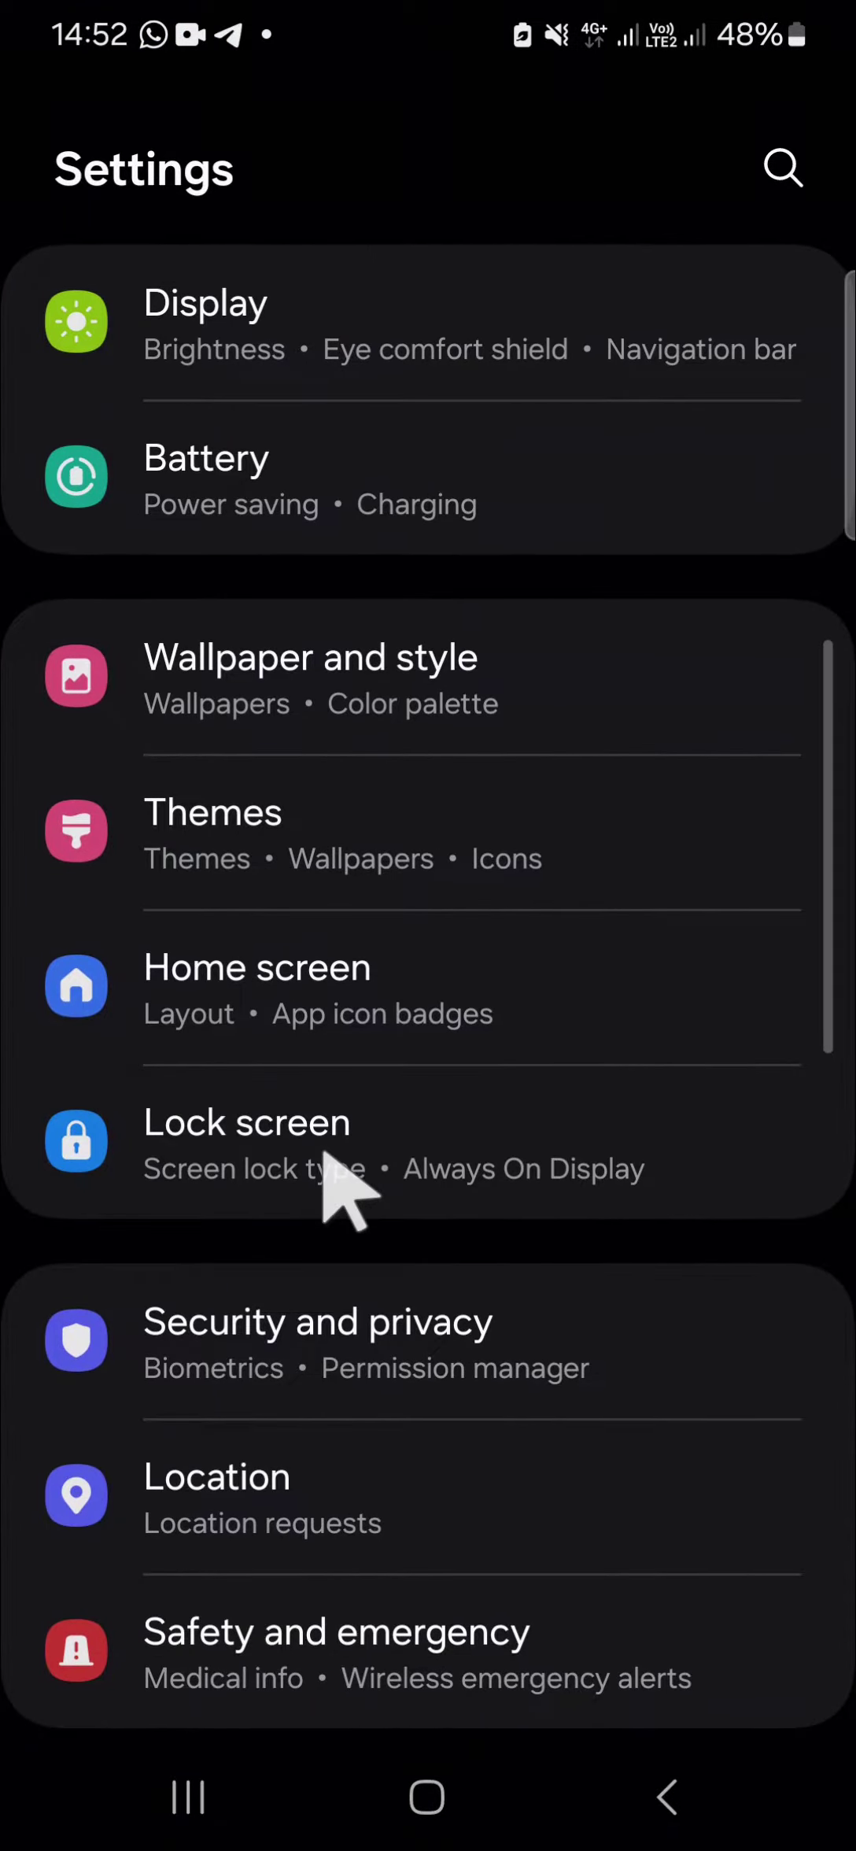
{"action": "left_click", "coordinate": [499, 1144]}
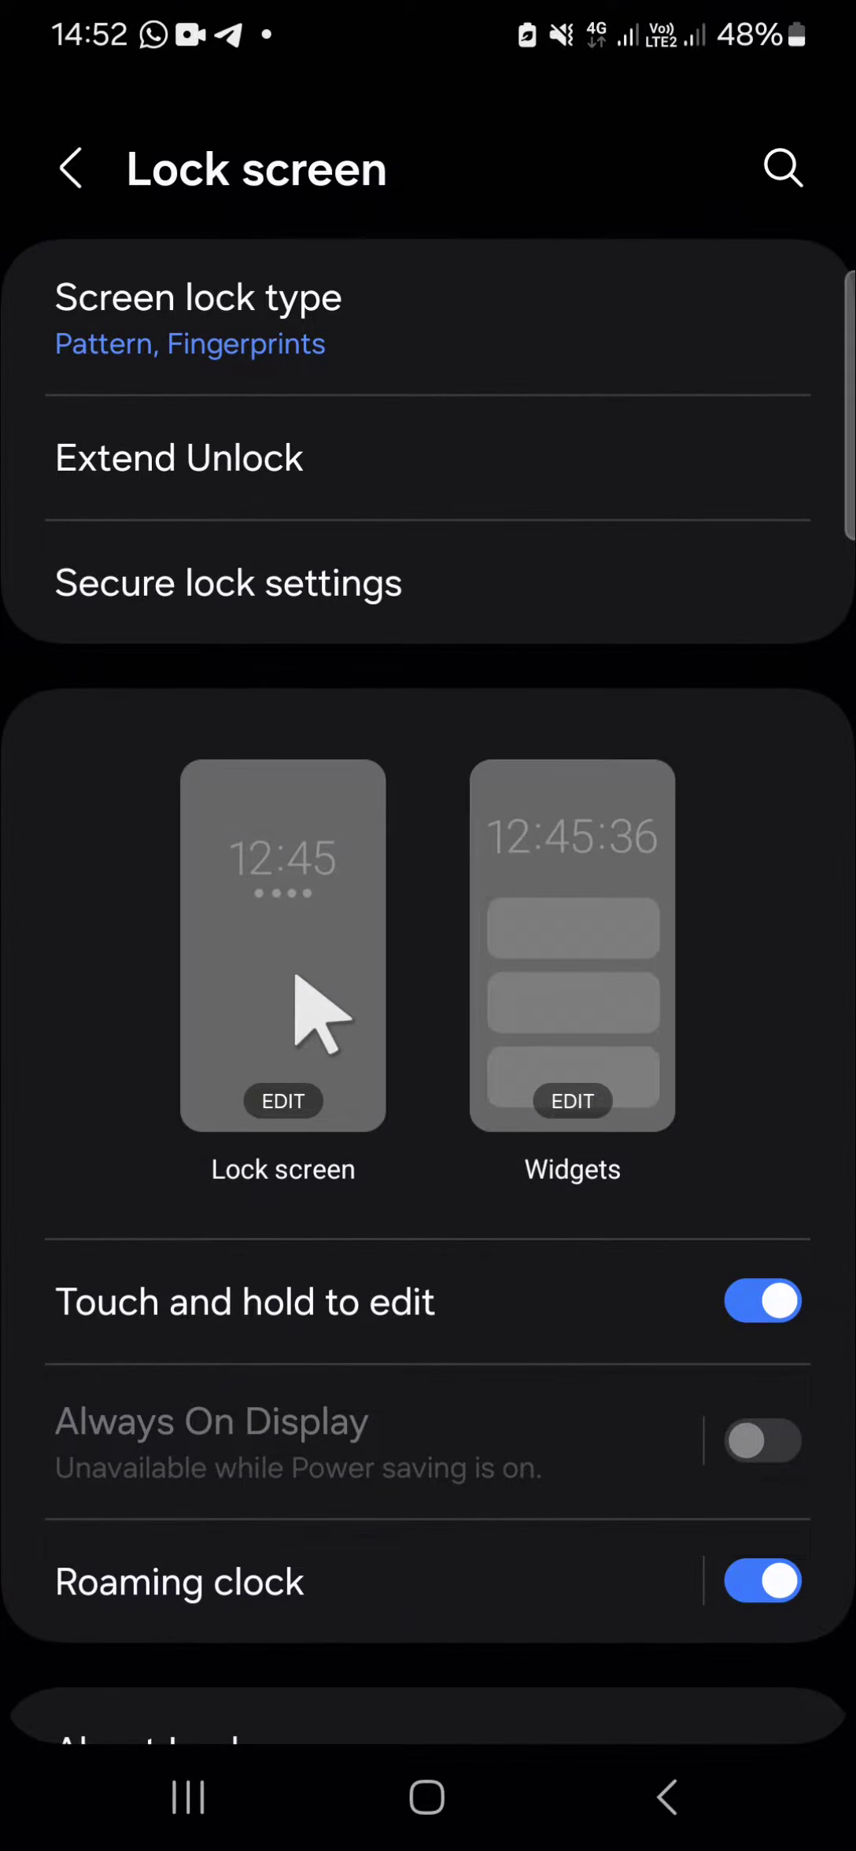
Open the lock screen editor from the Lock screen preview thumbnail.
{"action": "left_click", "coordinate": [298, 998]}
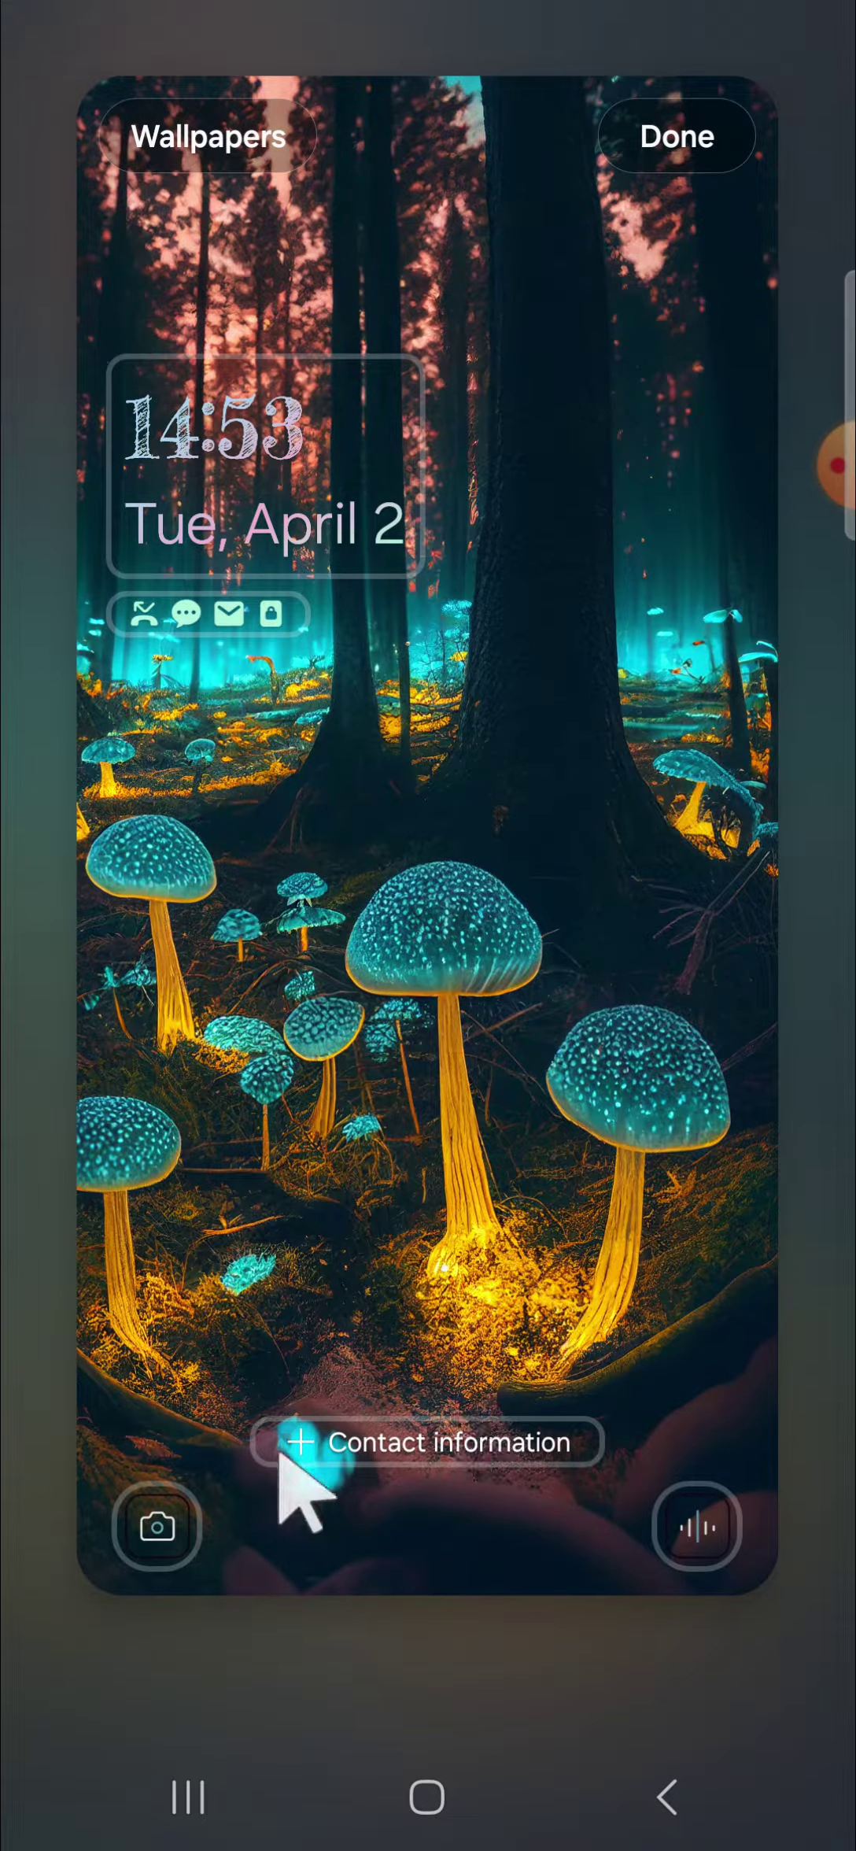
{"action": "left_click", "coordinate": [464, 1444]}
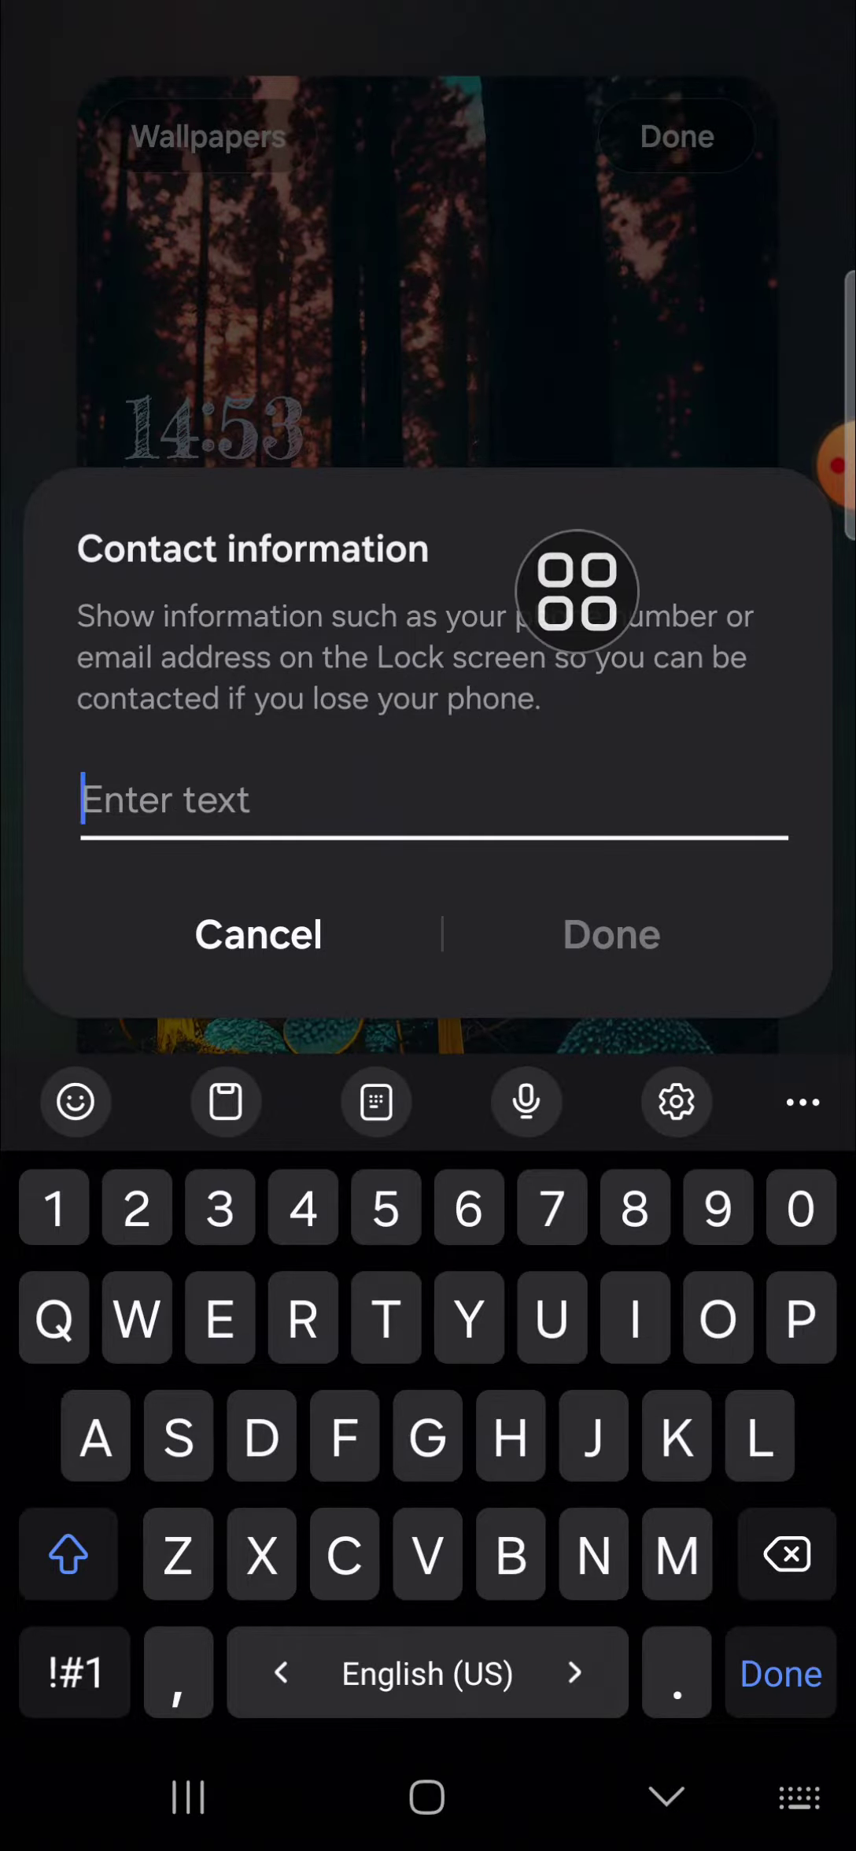
{"action": "type", "text": "086758"}
{"action": "left_click", "coordinate": [75, 1675]}
{"action": "type", "text": "("}
{"action": "left_click", "coordinate": [76, 1673]}
{"action": "type", "text": "marl"}
{"action": "left_click", "coordinate": [75, 1675]}
{"action": "type", "text": ")"}
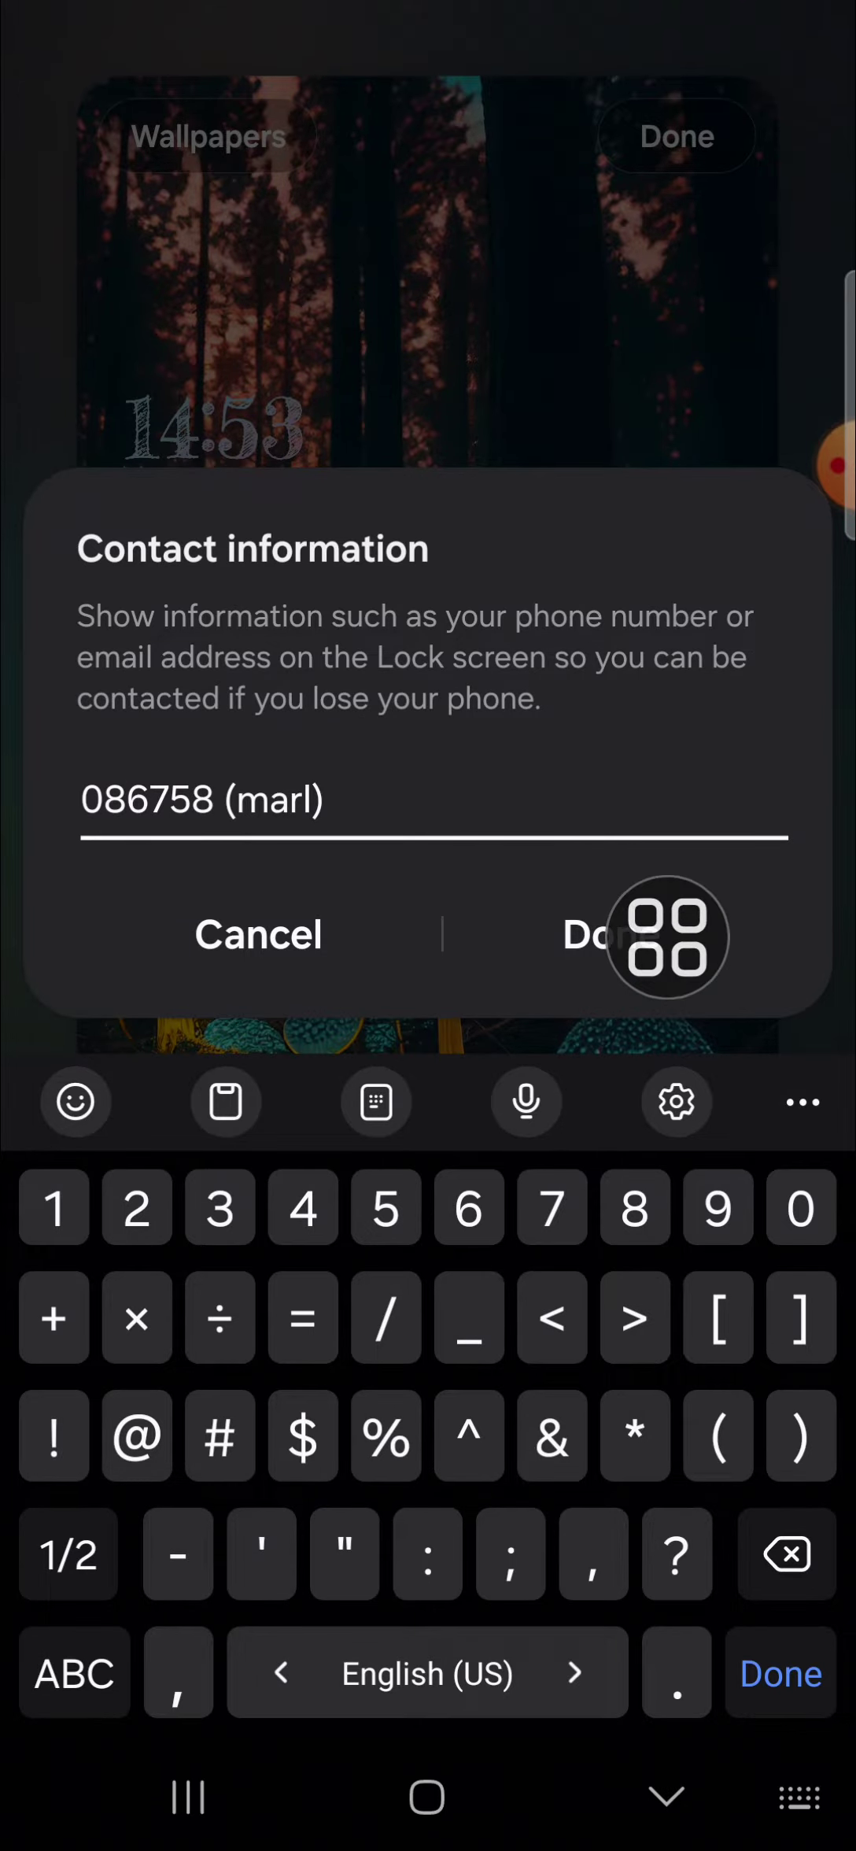
{"action": "left_click", "coordinate": [613, 934]}
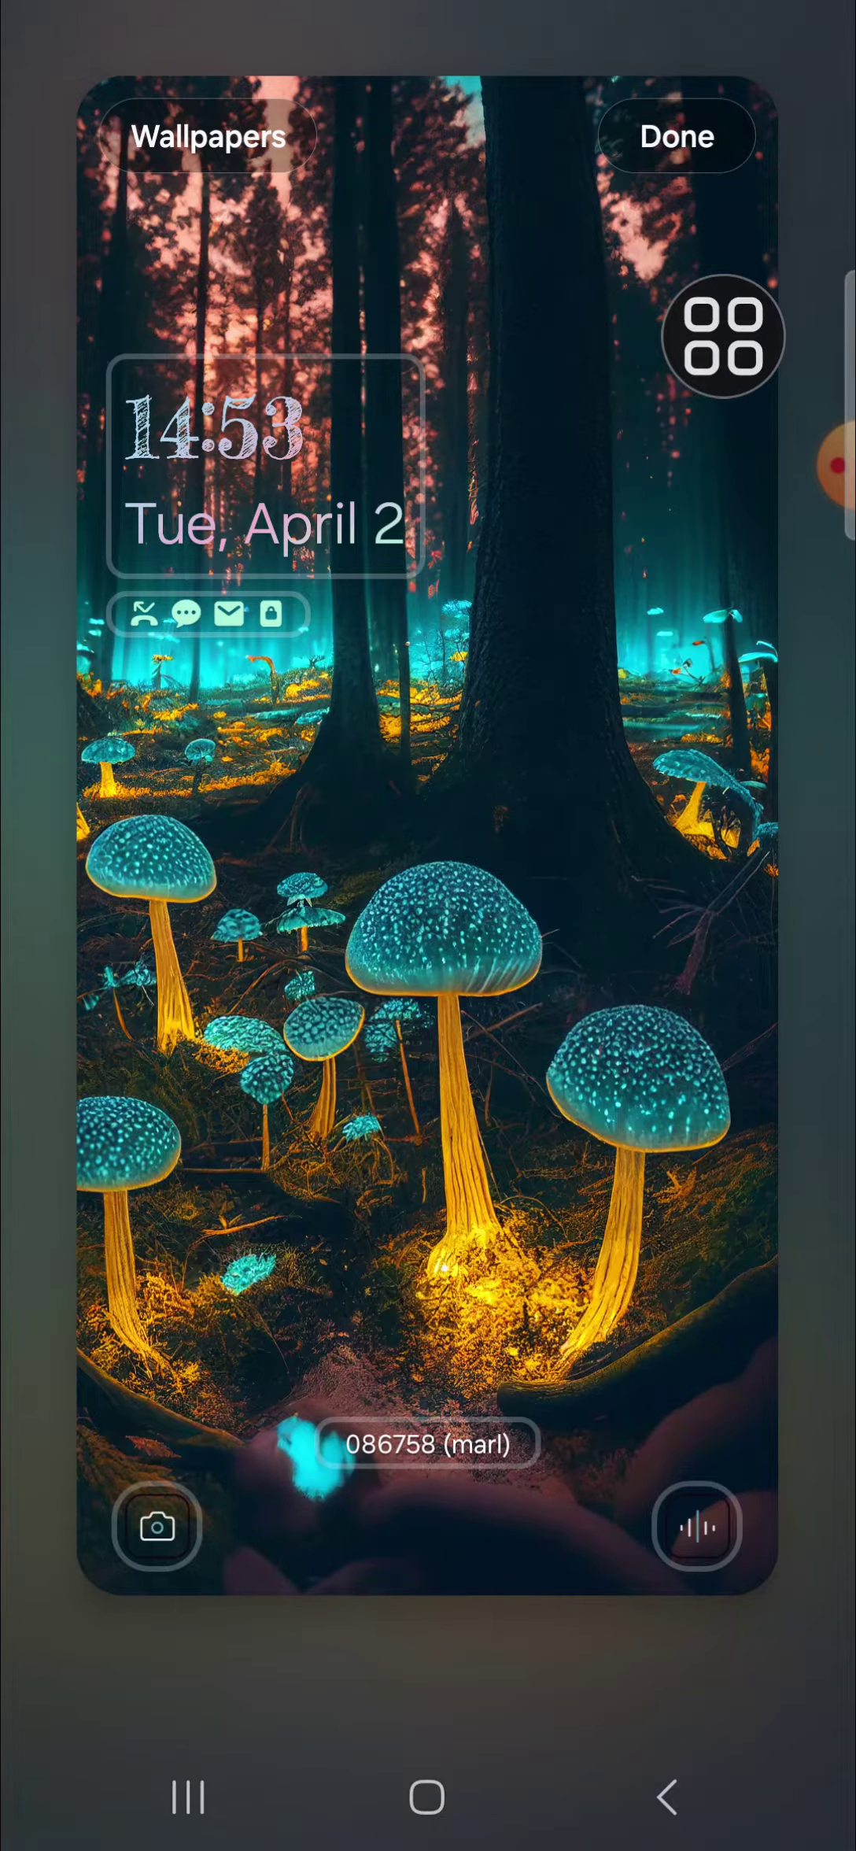
Save the lock screen edits and return to the home screen.
{"action": "left_click", "coordinate": [677, 136]}
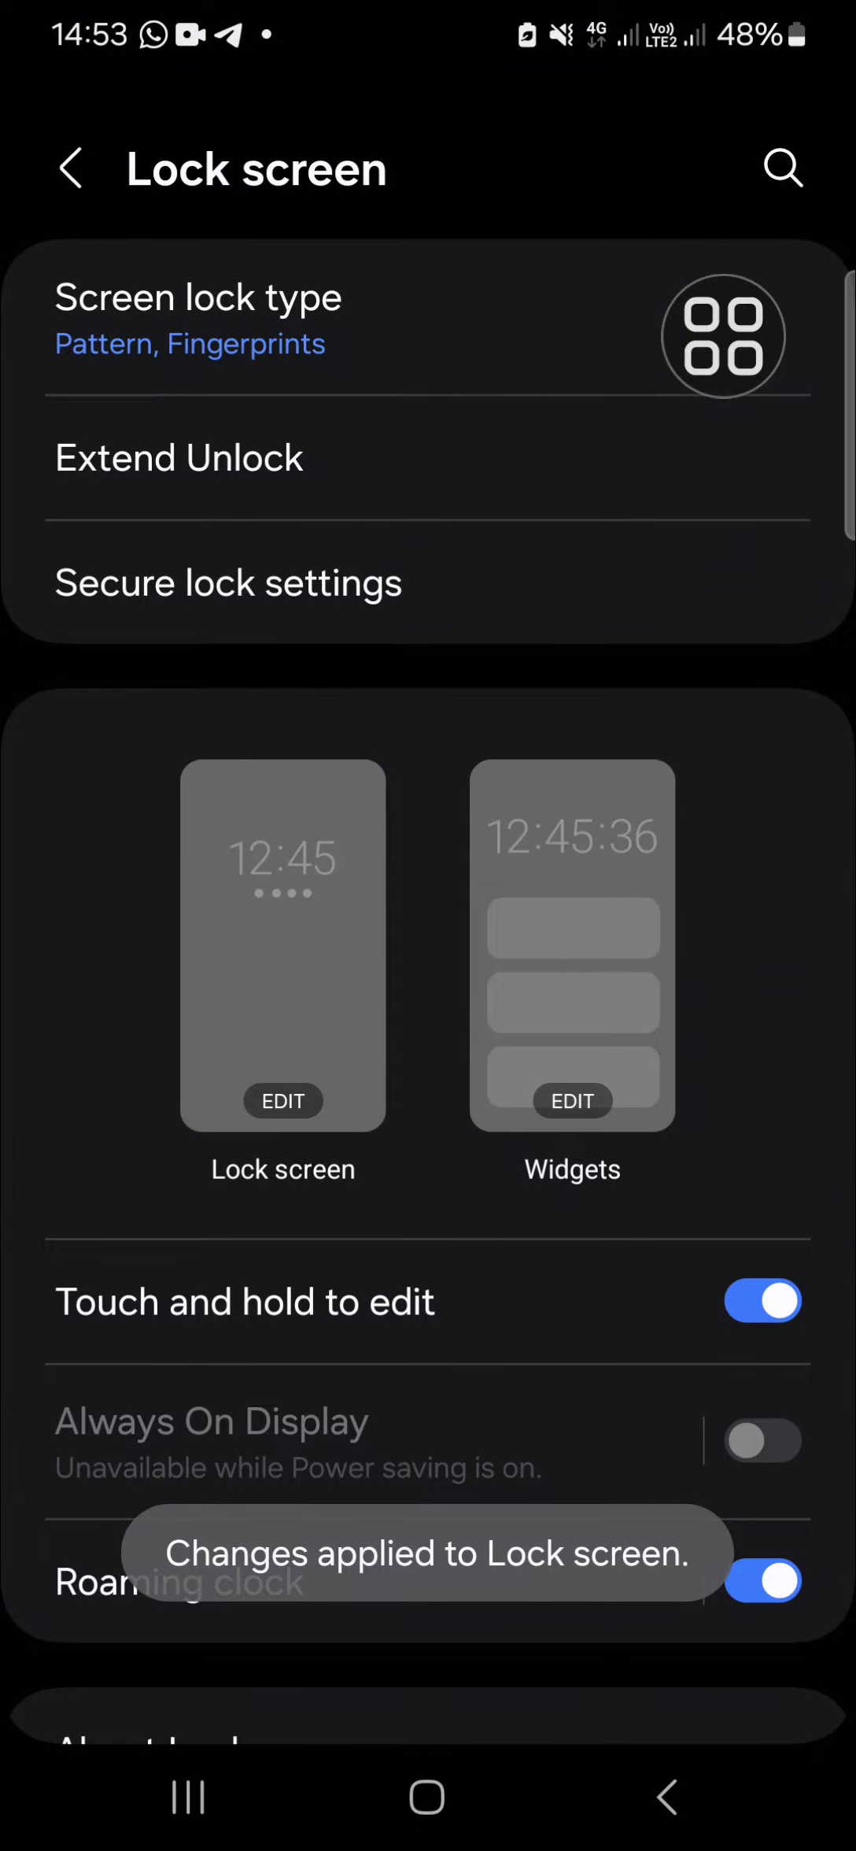
{"action": "left_click", "coordinate": [425, 1798]}
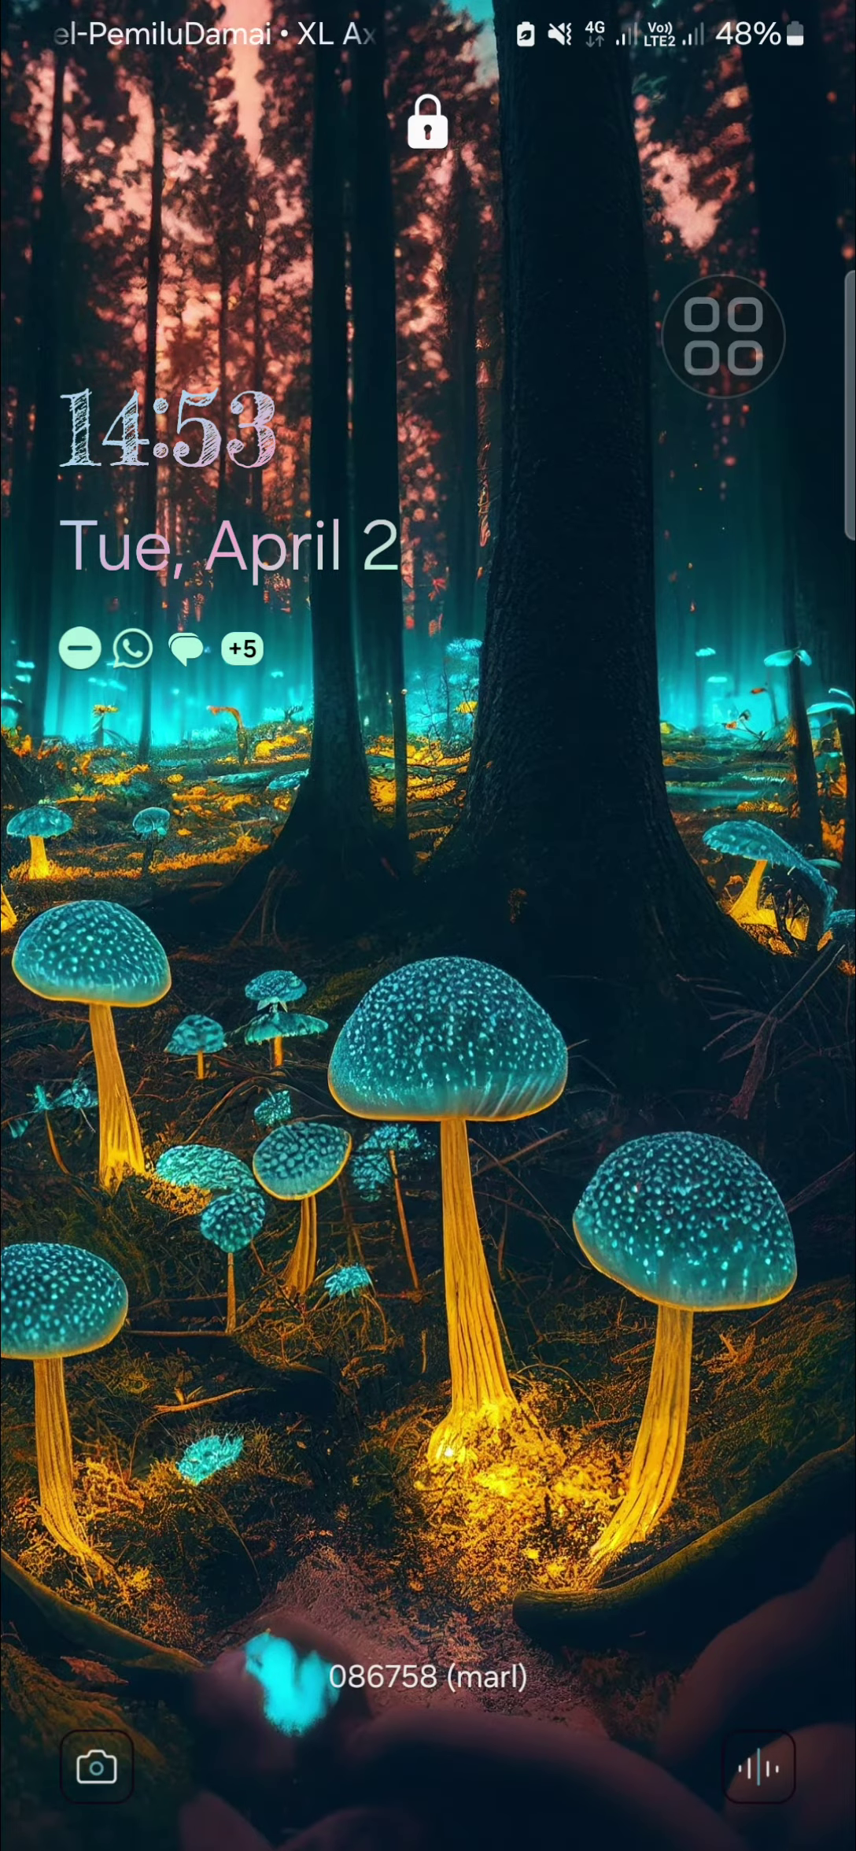
{"action": "left_click_drag", "start_coordinate": [724, 336], "coordinate": [615, 1693]}
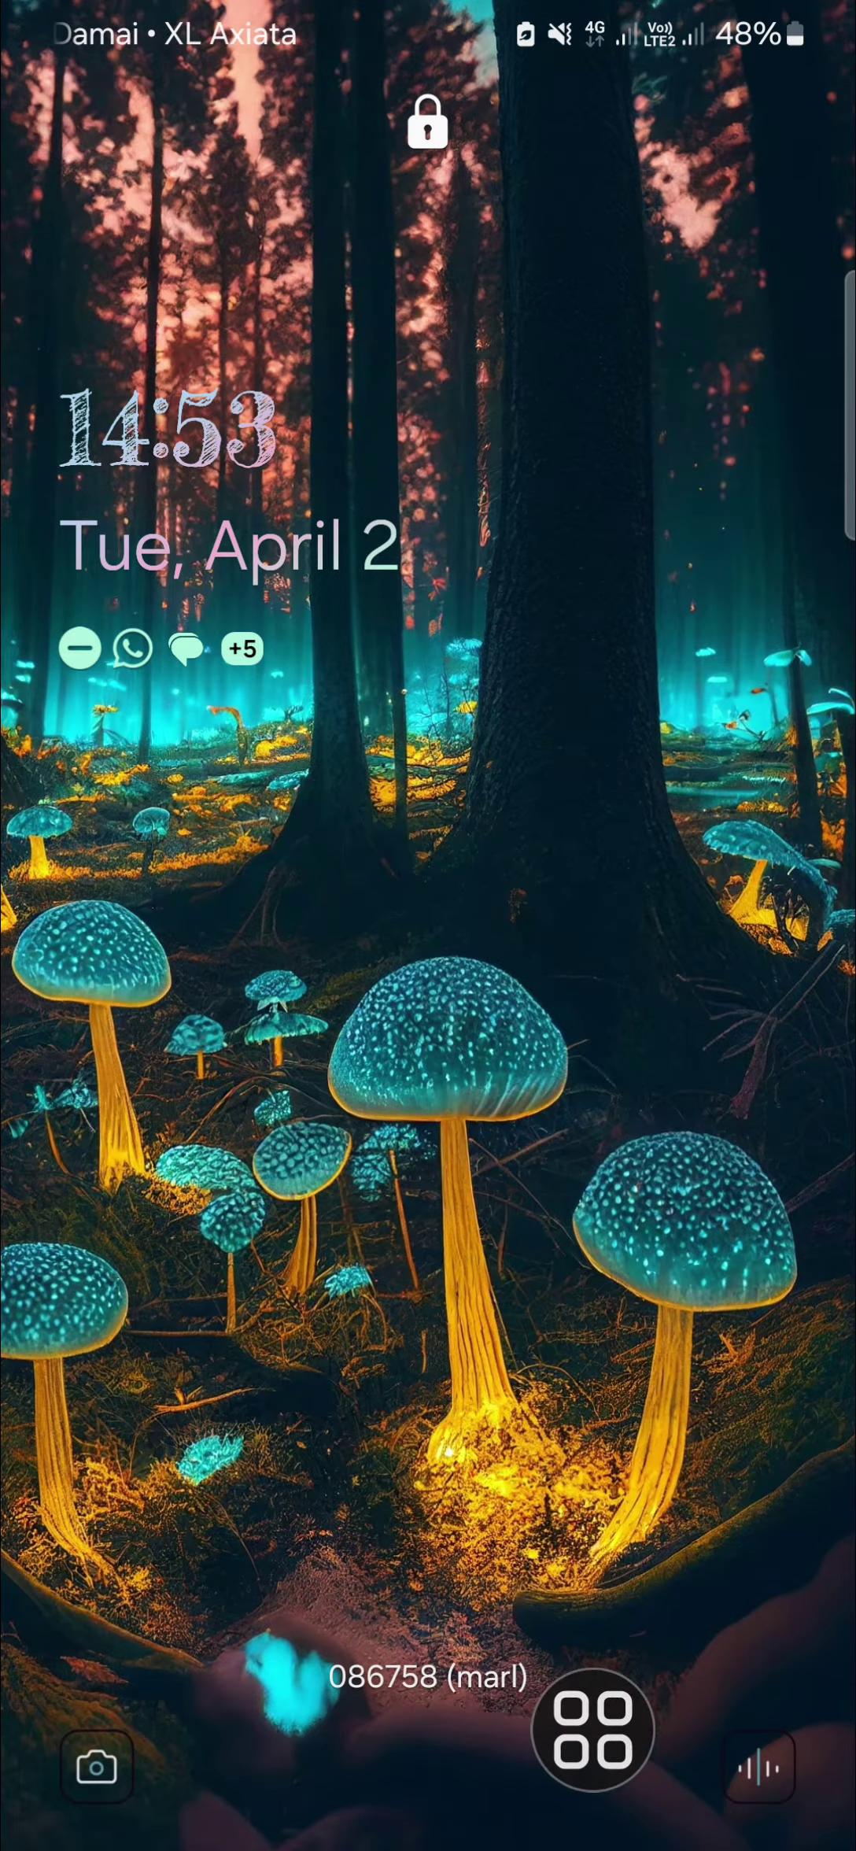